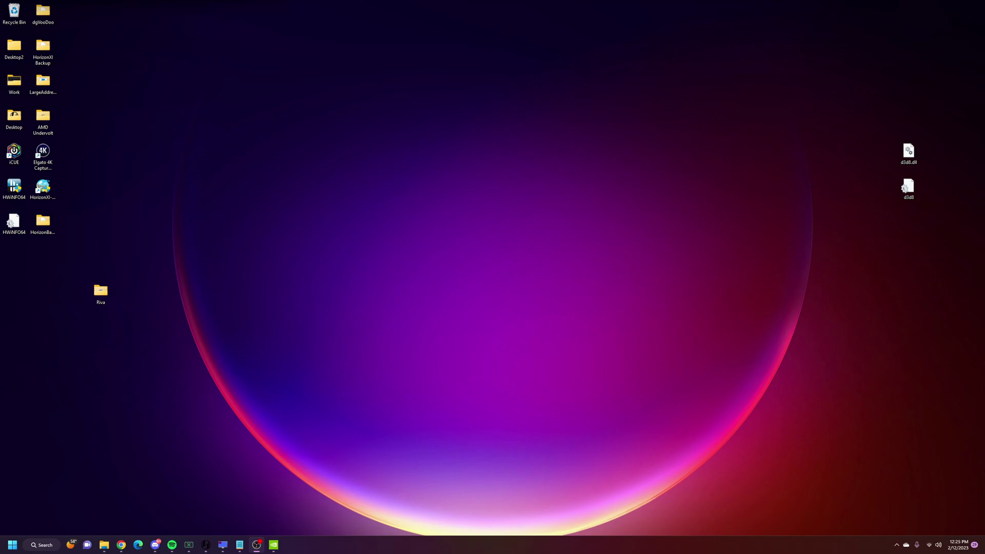
Step: Bring the NVIDIA Control Panel window onto this display and examine the game's program-specific 3D settings
left_click_drag(667, 0, 549, 53)
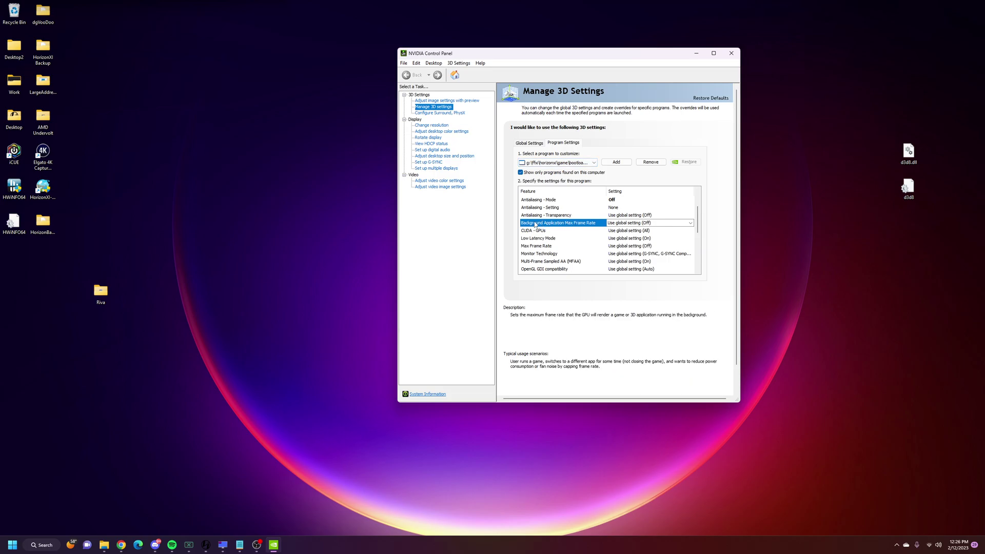
mouse_move(540, 249)
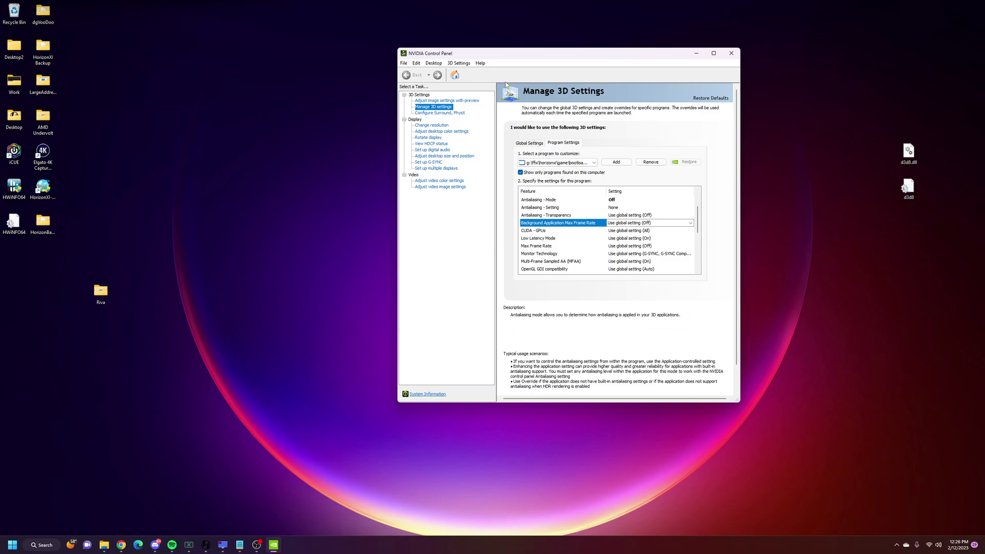
key("alt+Tab")
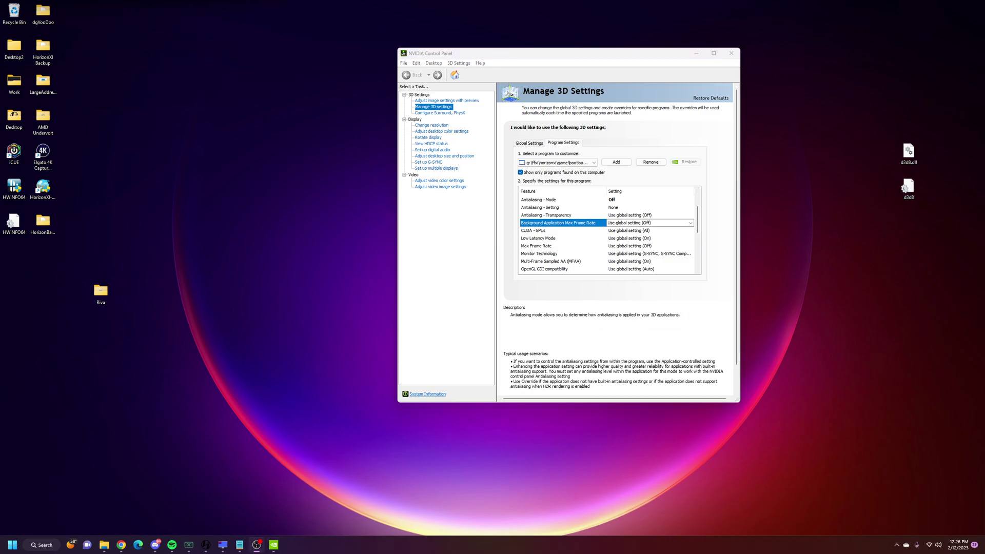
key("alt+Tab")
Step: Bring up the Guru3D RTSS download page in Chrome and arrange its window beside the NVIDIA Control Panel
mouse_move(122, 545)
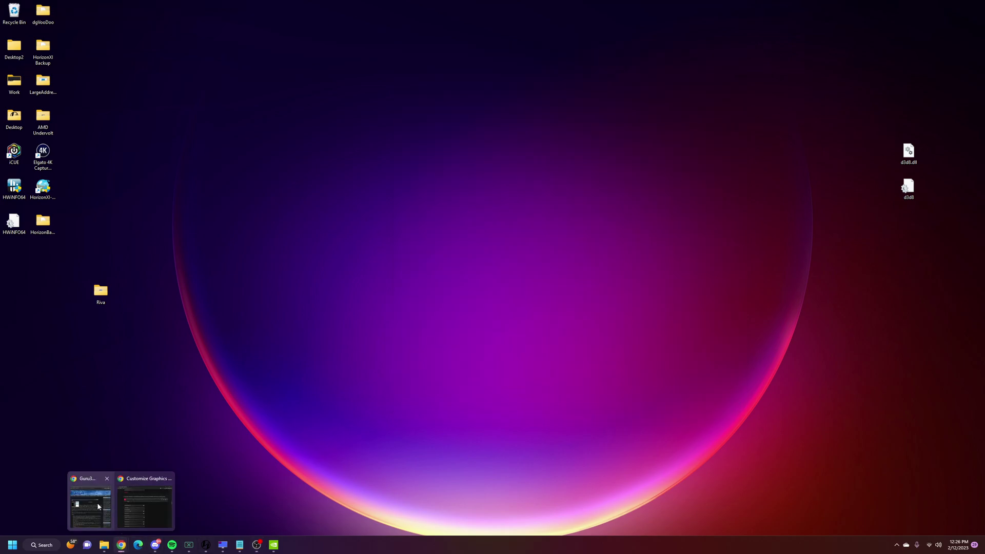
left_click(98, 507)
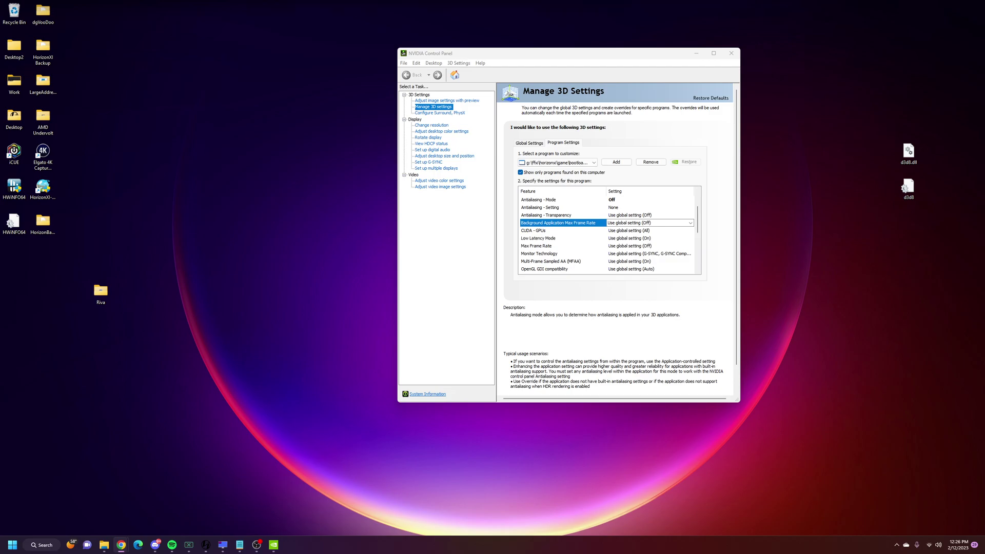
left_click_drag(314, 0, 351, 90)
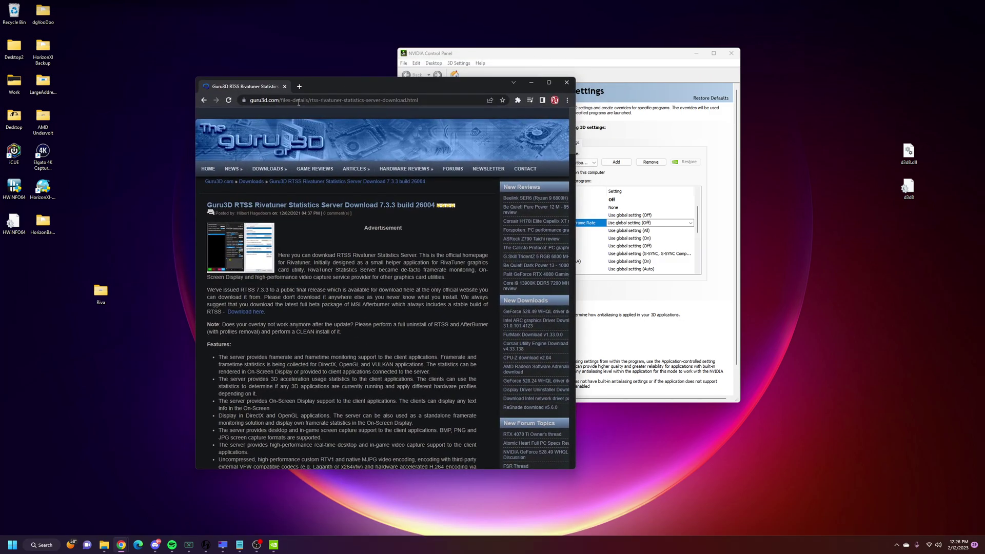
left_click_drag(636, 58, 815, 88)
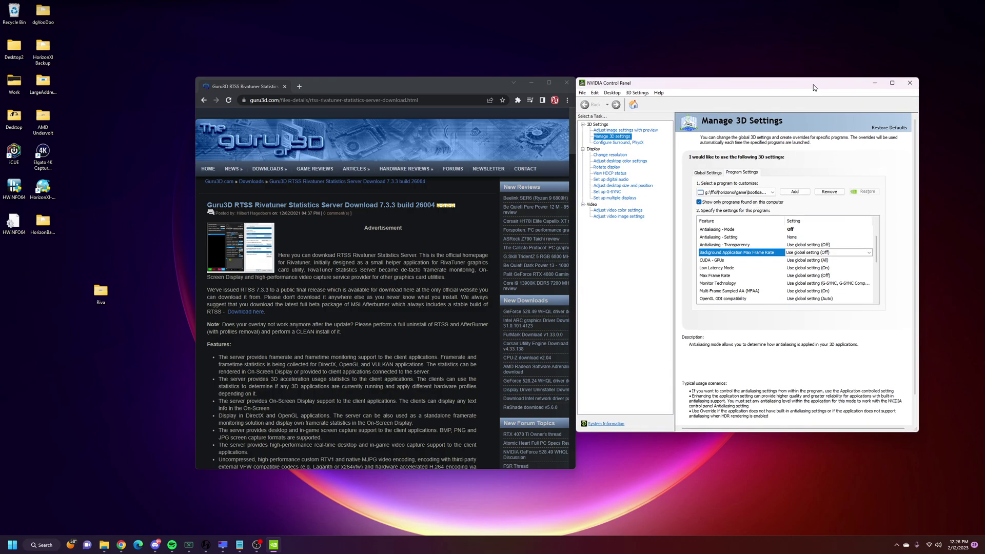
left_click(430, 81)
left_click_drag(196, 79, 108, 36)
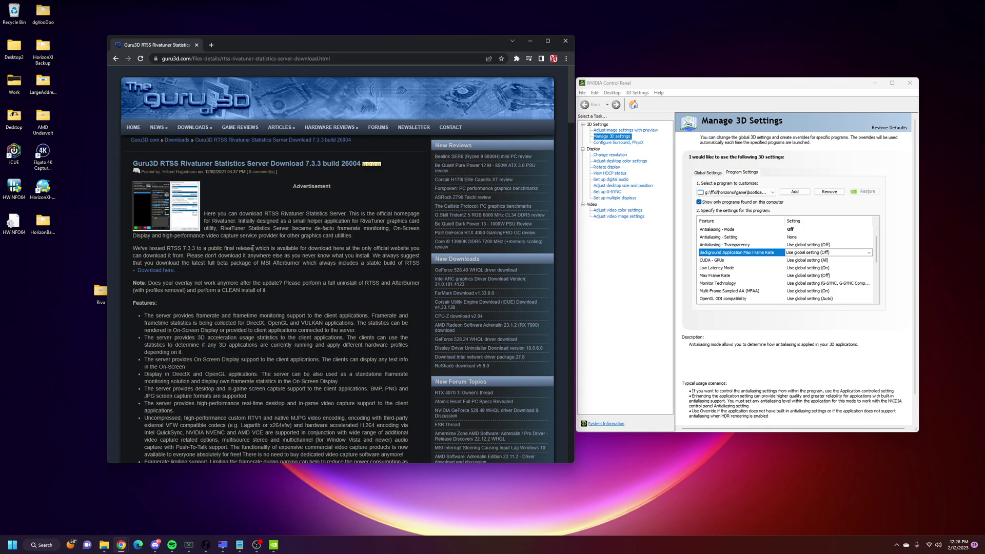
Step: Download Version 7.3.3 Final of RivaTuner Statistics Server from the Guru3D page's download locations
scroll(284, 292, "down", 2)
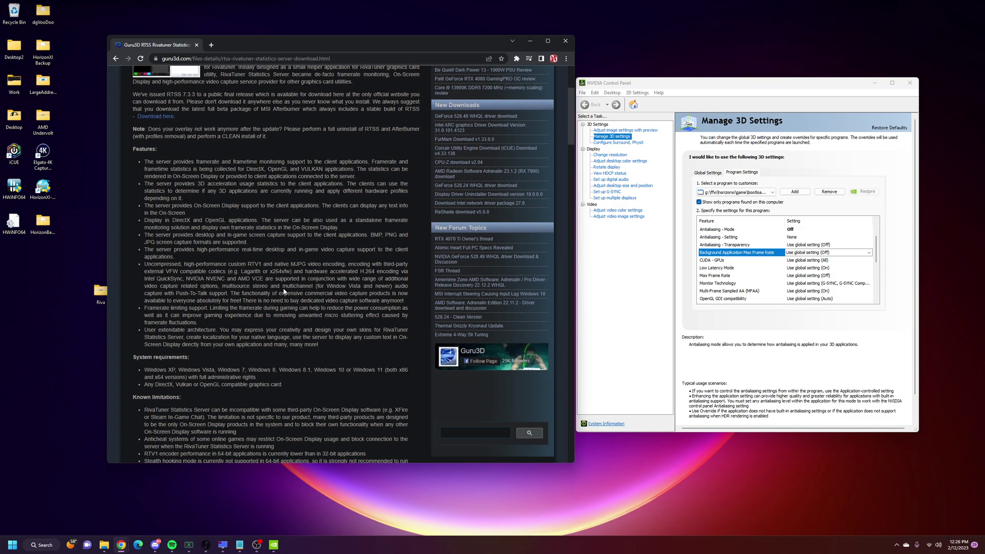
scroll(284, 288, "down", 12)
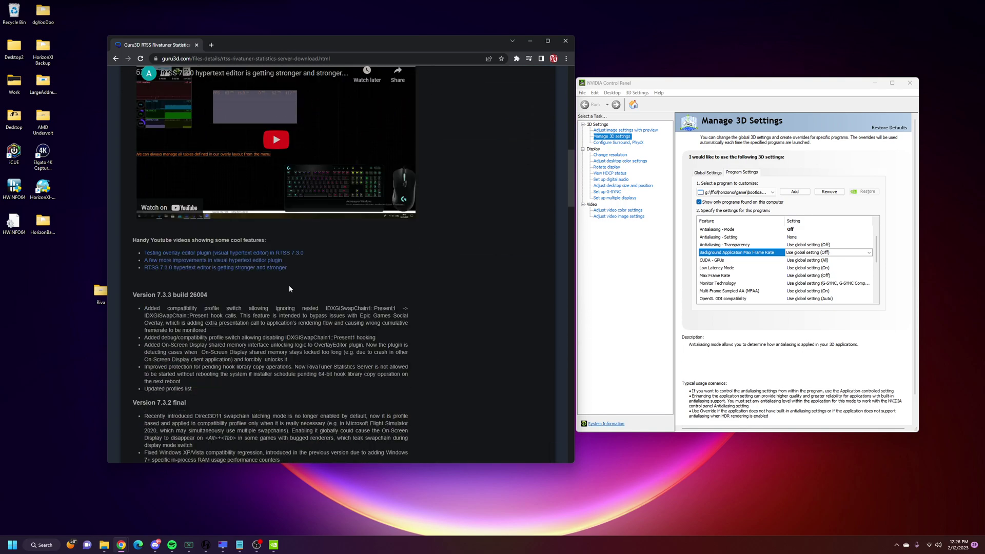
scroll(284, 290, "down", 3)
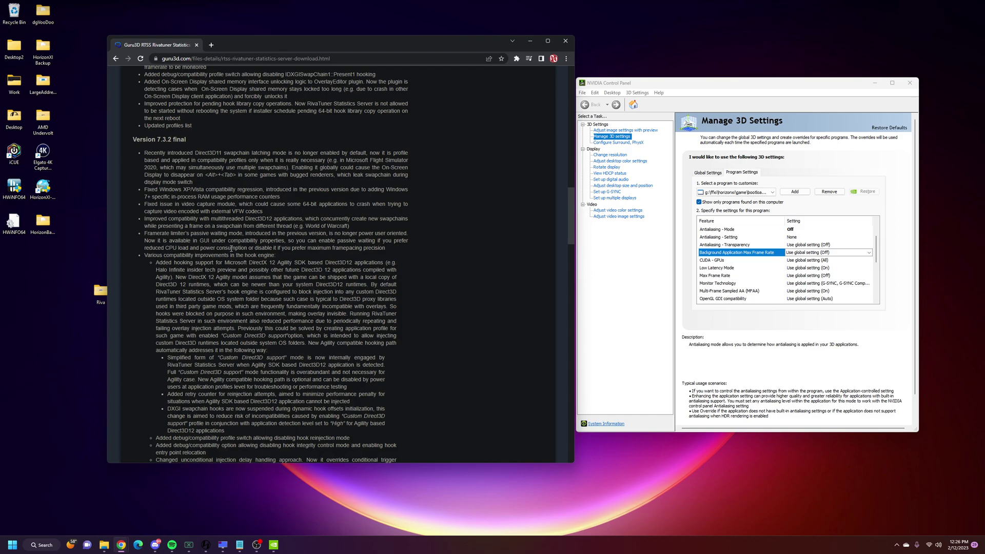
scroll(232, 248, "down", 20)
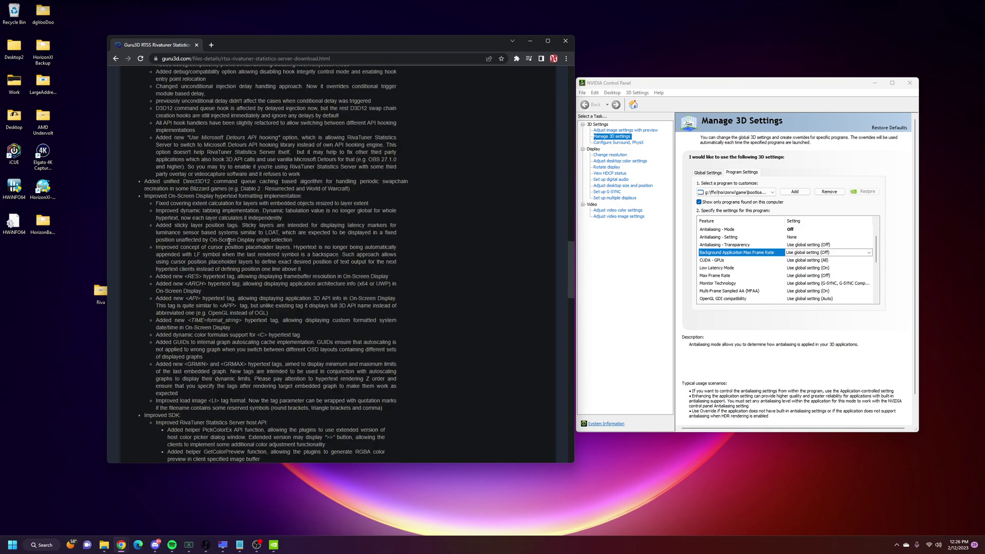
scroll(228, 233, "down", 15)
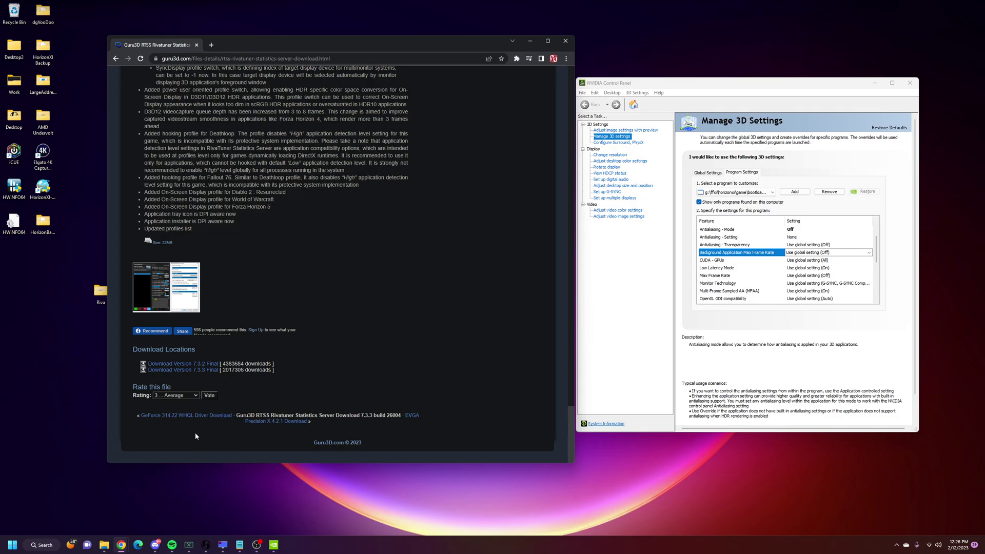
mouse_move(570, 434)
left_mouse_down()
mouse_move(575, 99)
mouse_move(562, 420)
left_mouse_up()
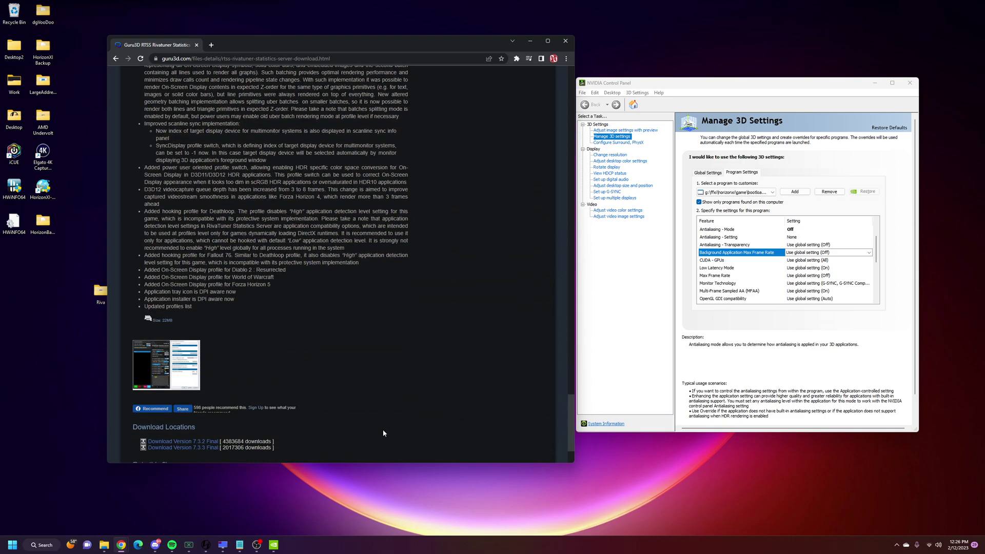
scroll(382, 429, "down", 2)
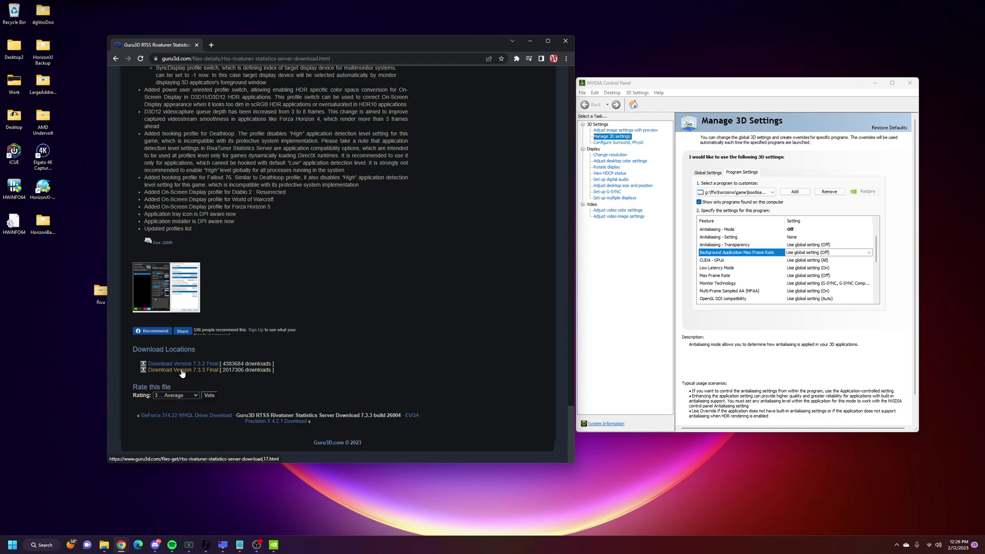
left_click(162, 374)
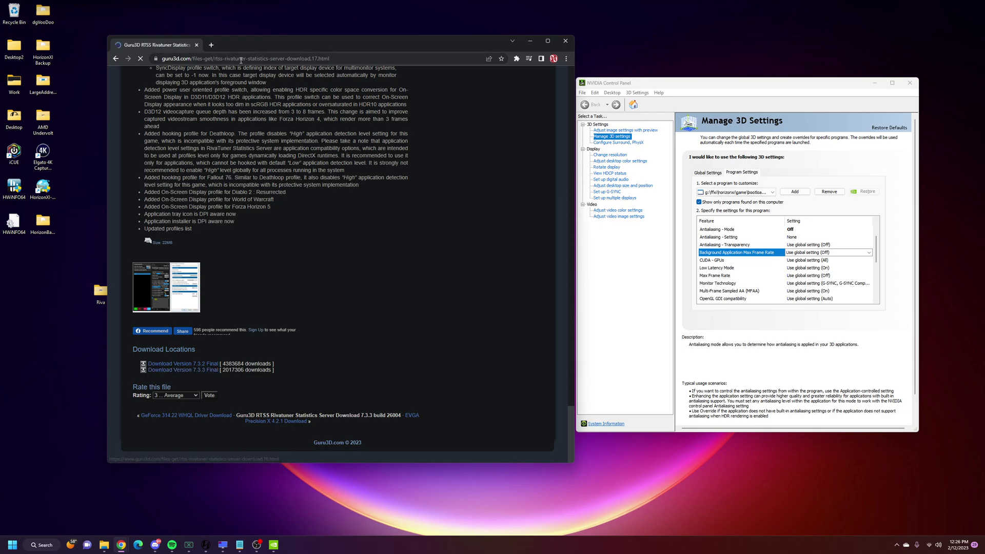
scroll(253, 260, "down", 2)
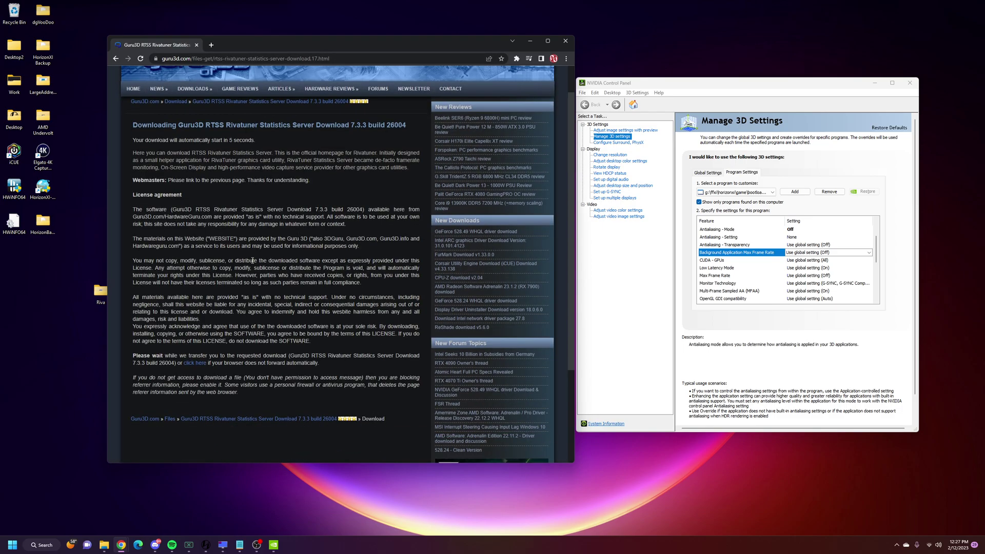
scroll(251, 259, "down", 1)
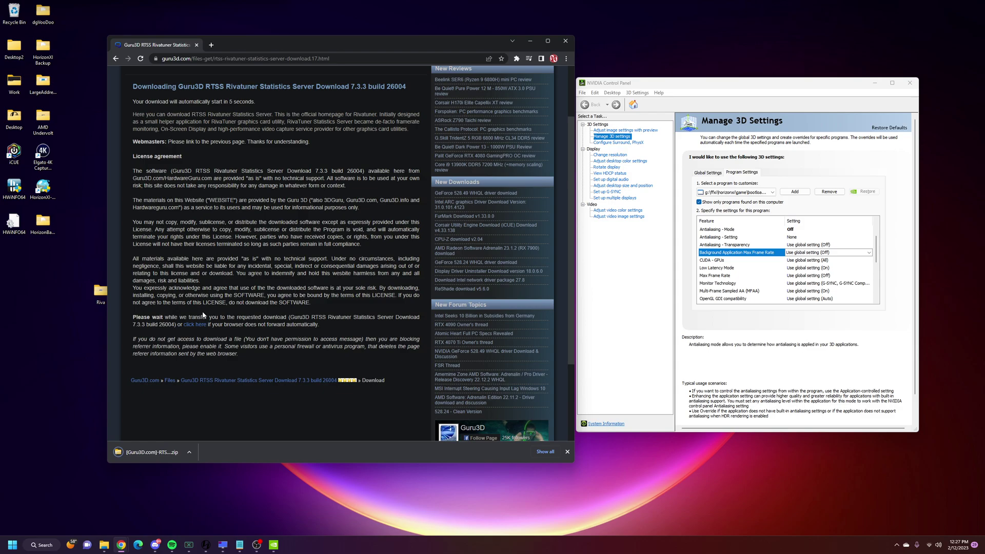
Step: Open the downloaded RTSS archive and run RTSSSetup733 from the Riva folder on the desktop
left_click(153, 453)
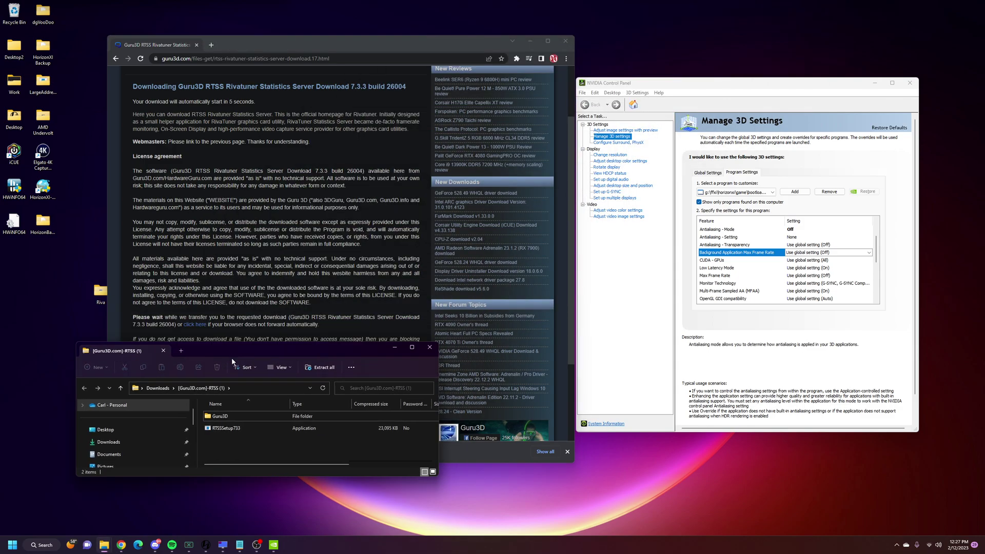
left_click_drag(272, 440, 220, 414)
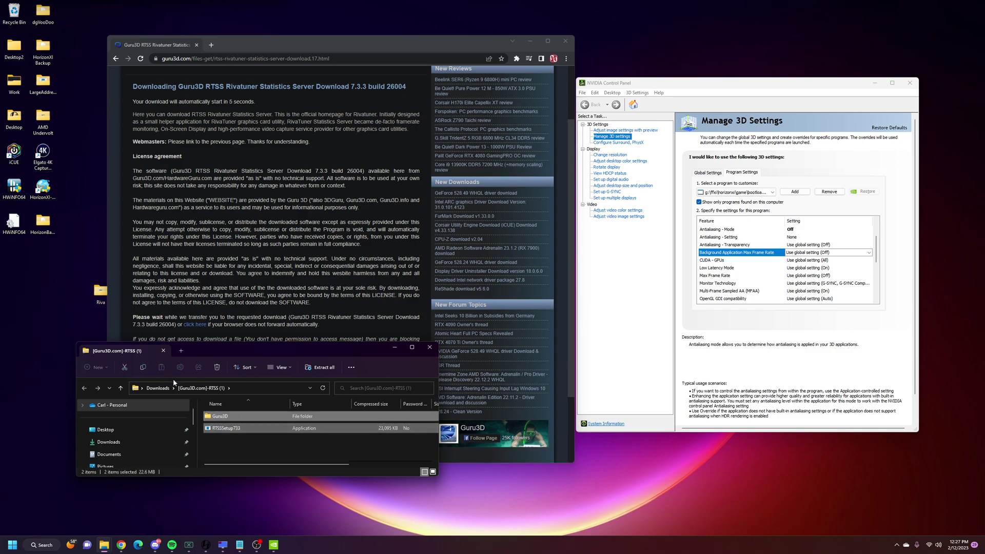
double_click(101, 293)
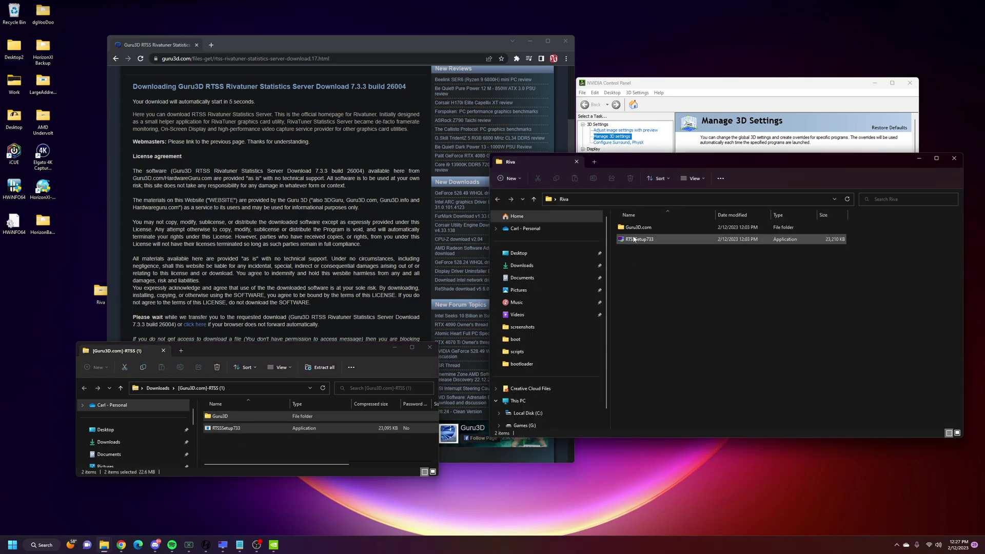
left_click_drag(658, 157, 524, 165)
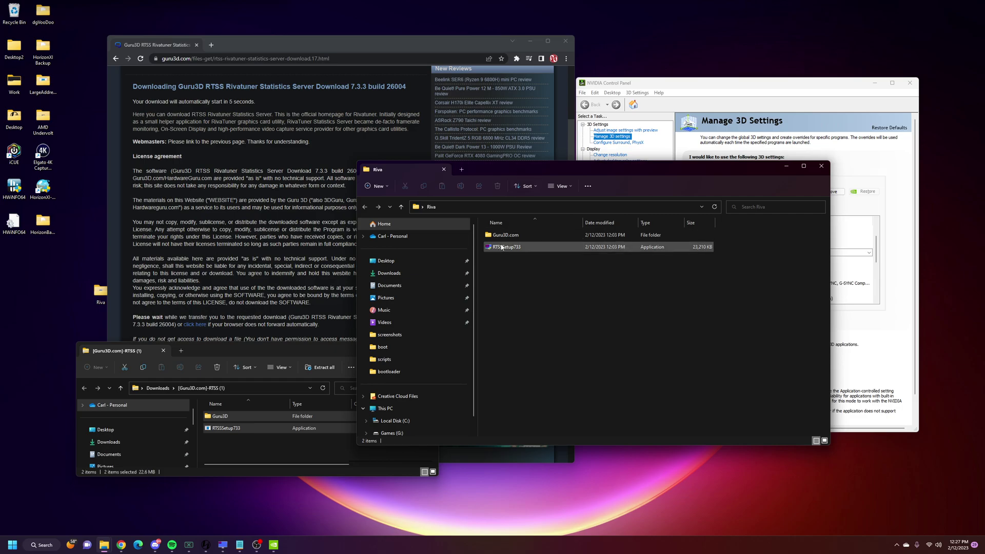
double_click(501, 247)
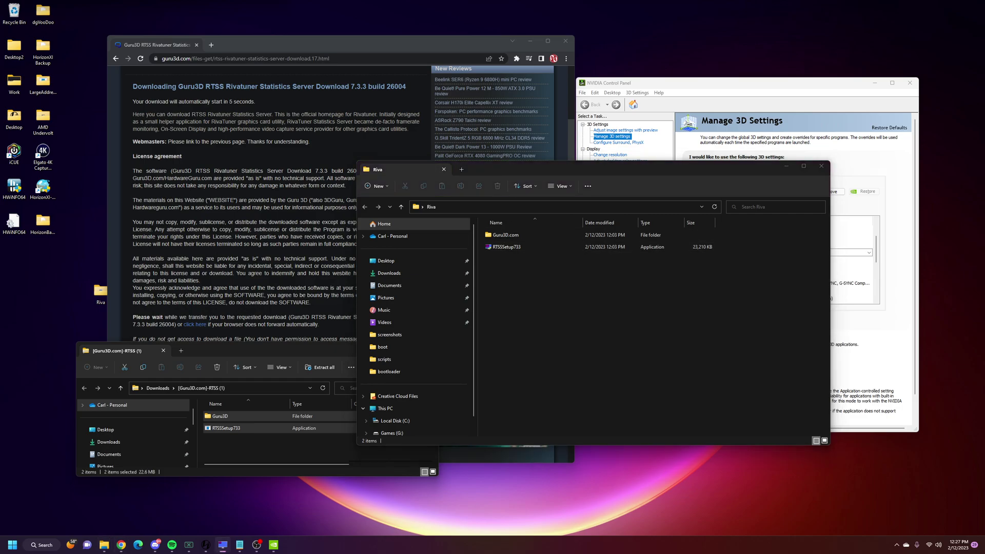
Step: Minimize the browser and both folder windows, and move the RivaTuner Statistics Server window onto the cleared desktop area
left_click(530, 40)
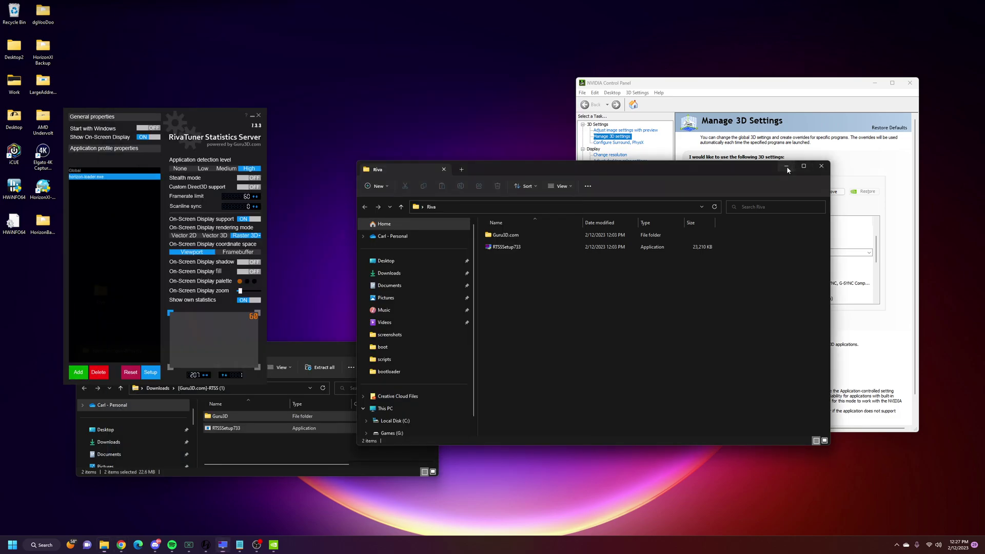
left_click(786, 168)
left_click(395, 348)
left_click_drag(187, 112, 398, 55)
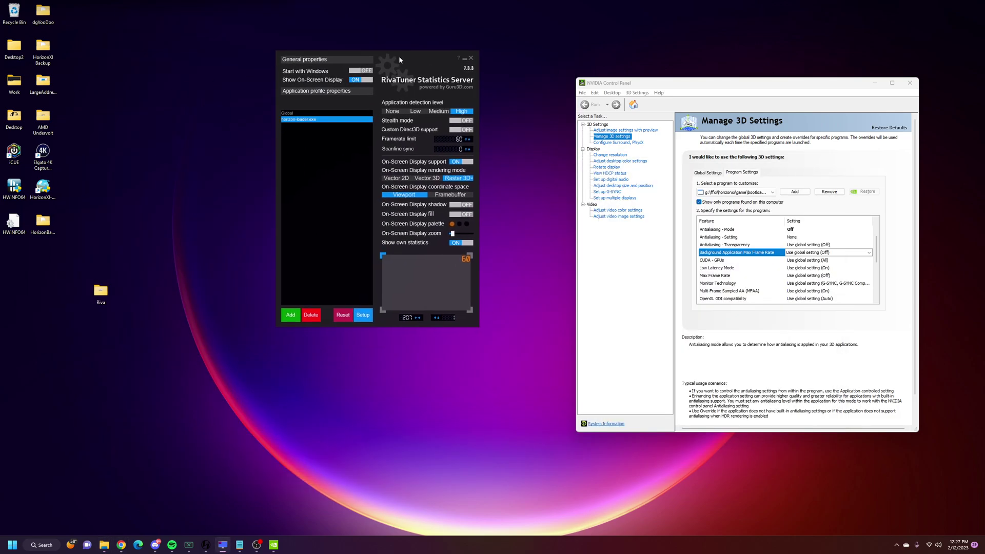
Step: Compare the Global profile's settings with those of the horizon-loader.exe profile
left_click(296, 114)
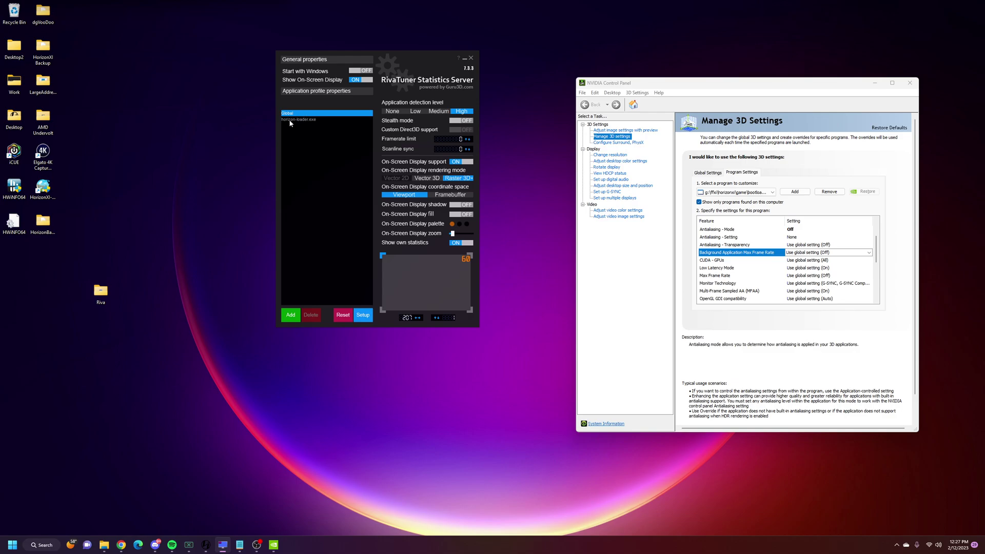
left_click(291, 120)
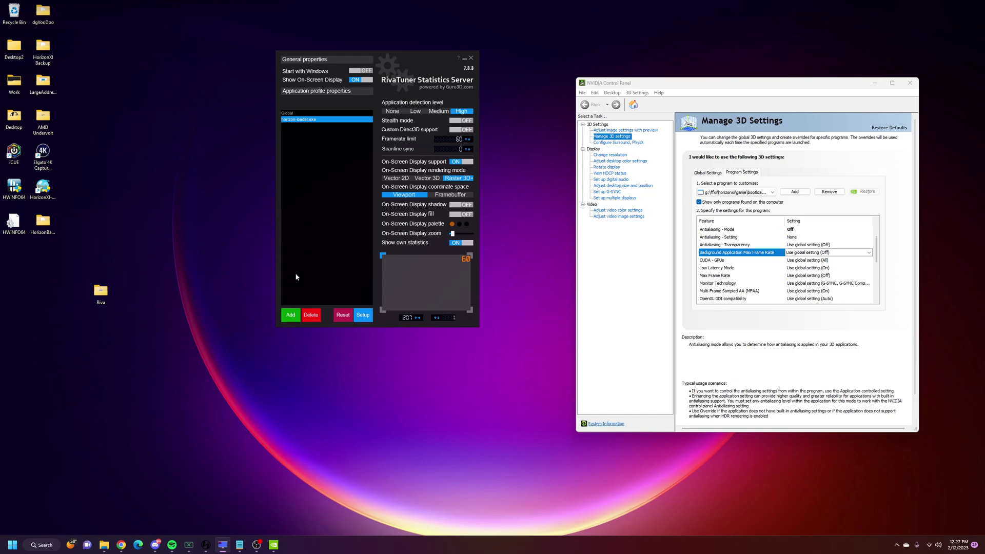
left_click(299, 113)
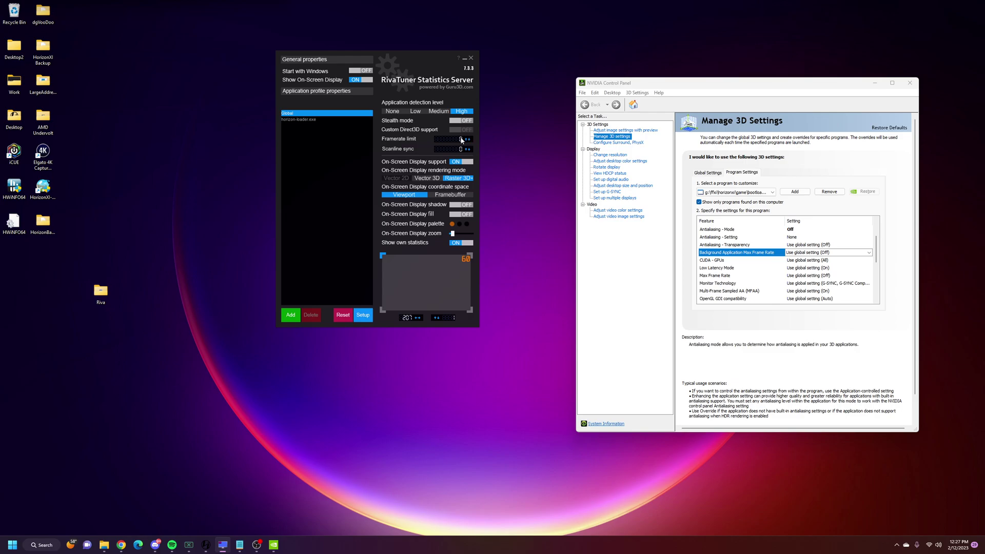
left_click(293, 119)
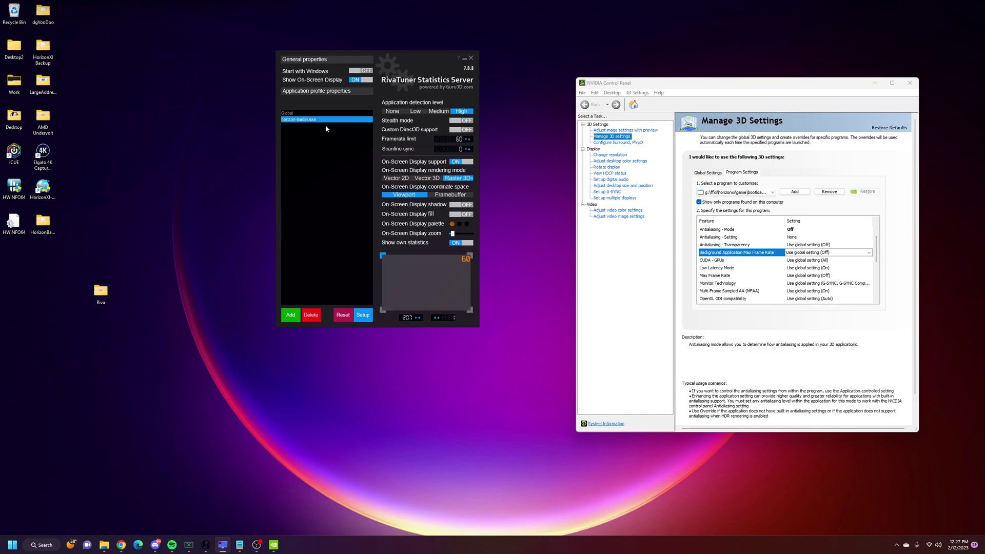
Step: Minimize the NVIDIA Control Panel and add horizon-loader from the bootloader folder as a RivaTuner application profile
left_click_drag(702, 82, 638, 67)
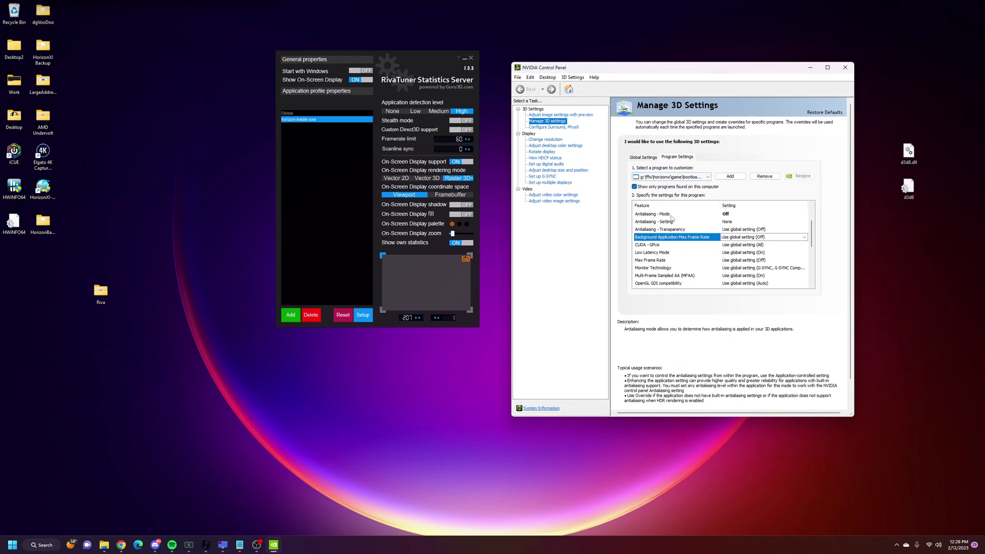
left_click(810, 67)
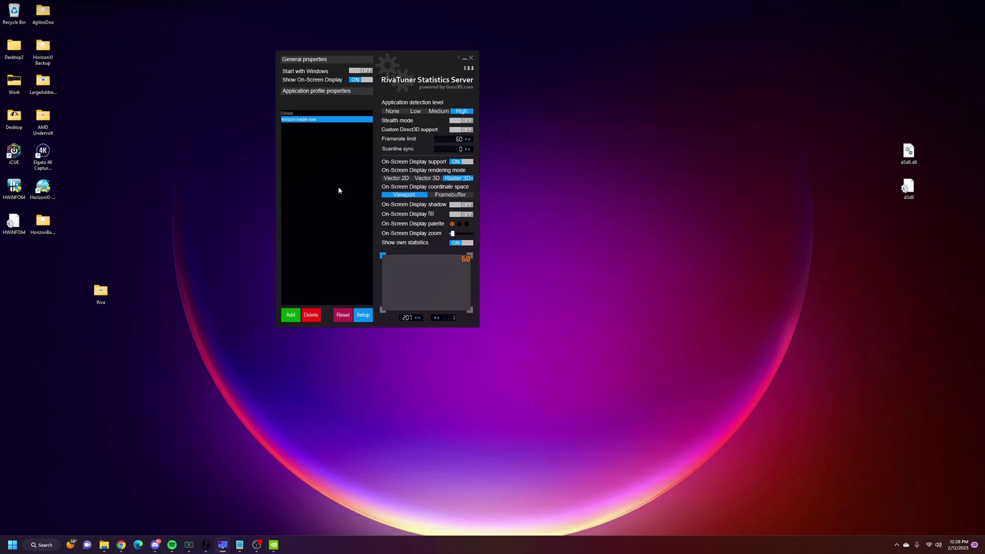
left_click(299, 311)
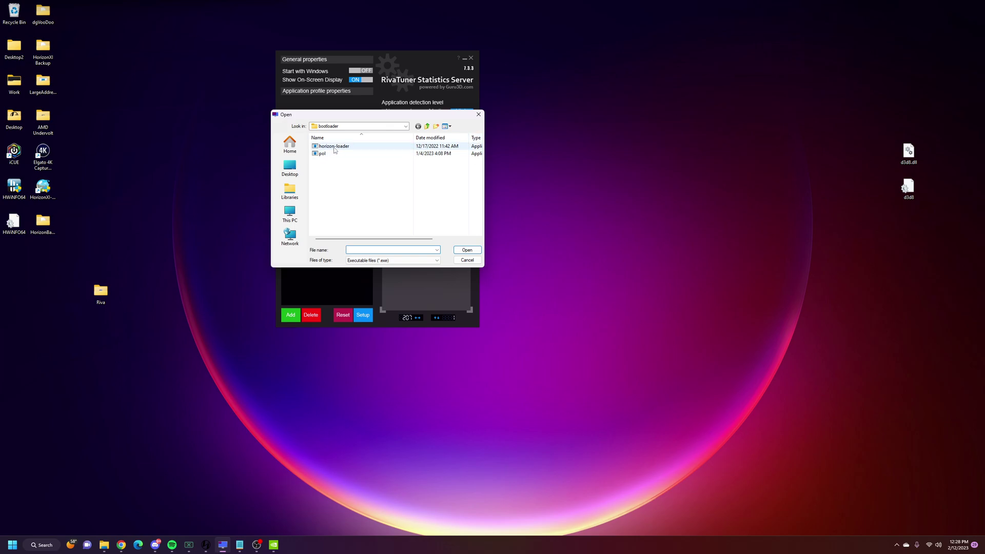
double_click(335, 148)
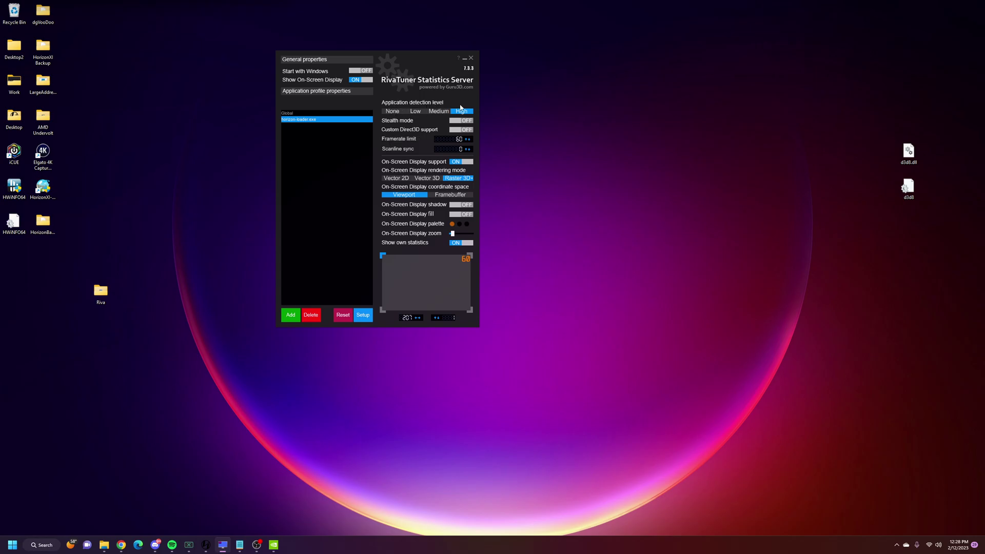
Step: Set the framerate limit of the horizon-loader.exe profile to 60
mouse_move(466, 113)
left_click(459, 139)
key("BackSpace")
key("BackSpace")
type("60")
key("Return")
Step: Anchor the on-screen display to the preview's upper-right corner and reposition the frame counter near the preview's upper-left area
left_click(470, 255)
mouse_move(387, 262)
left_mouse_down()
mouse_move(446, 274)
mouse_move(413, 275)
mouse_move(388, 262)
mouse_move(467, 263)
mouse_move(426, 272)
mouse_move(389, 311)
mouse_move(403, 260)
left_mouse_up()
left_click_drag(399, 264, 399, 262)
Step: Move the RivaTuner window aside and place the game's bootloader folder window next to it
left_click_drag(392, 58, 328, 78)
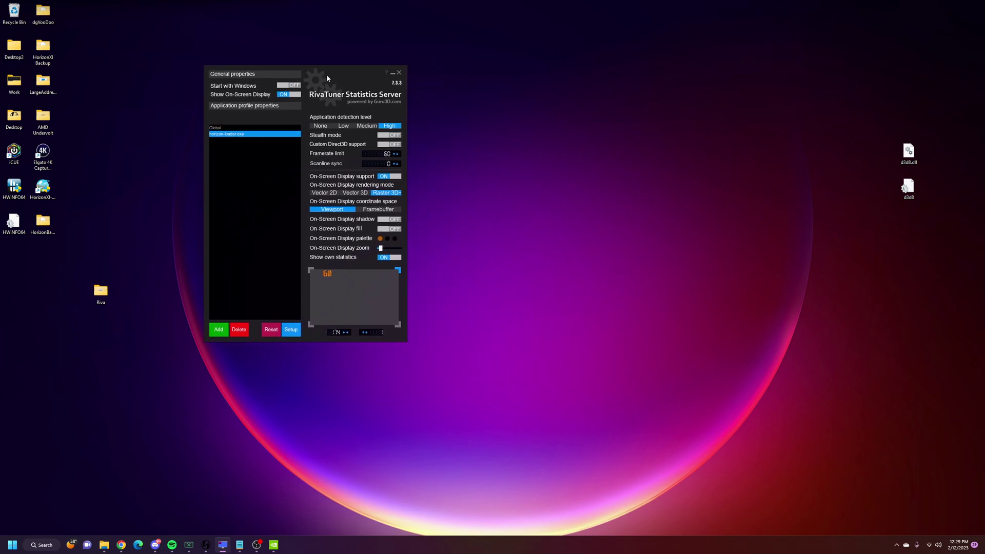
key("alt+Tab")
left_click_drag(753, 3, 701, 153)
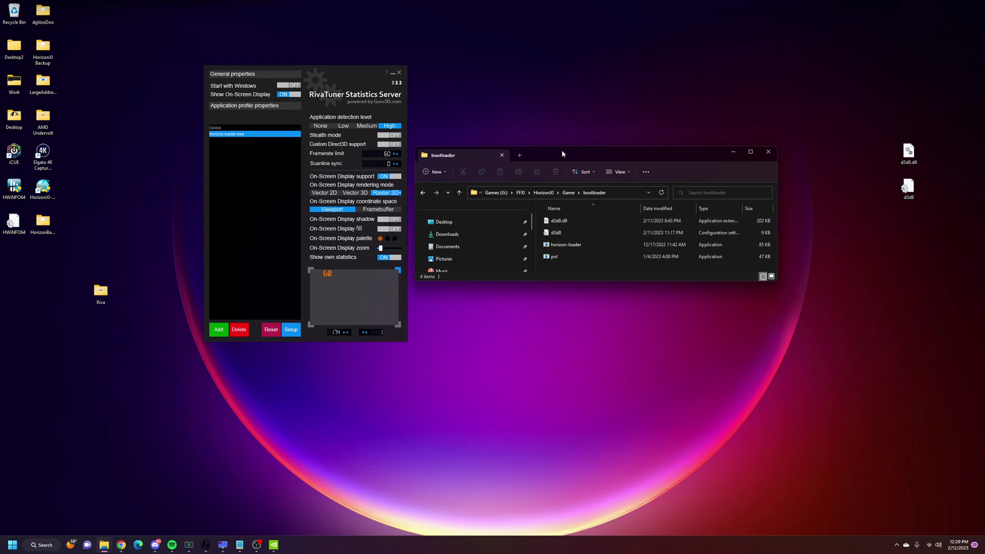
Step: Clear away the bootloader folder window, shift the RivaTuner window aside, and launch HorizonXI from its desktop shortcut
left_click_drag(561, 154, 620, 0)
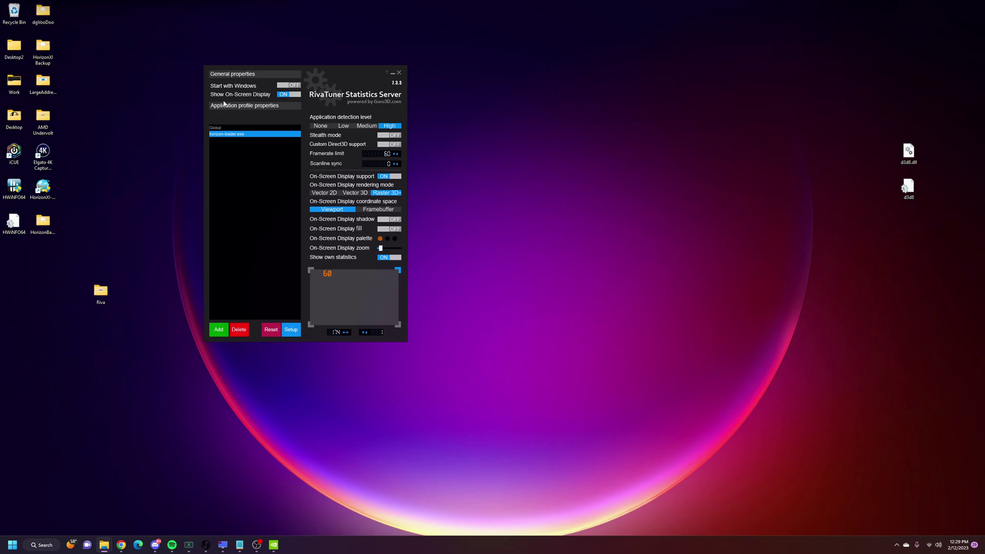
left_click_drag(327, 73, 318, 71)
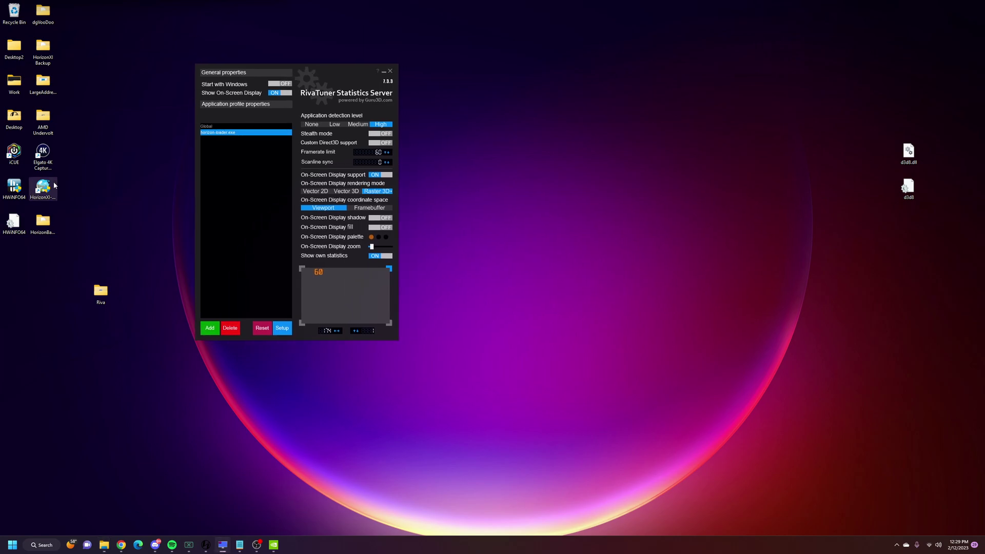
left_click_drag(245, 108, 230, 117)
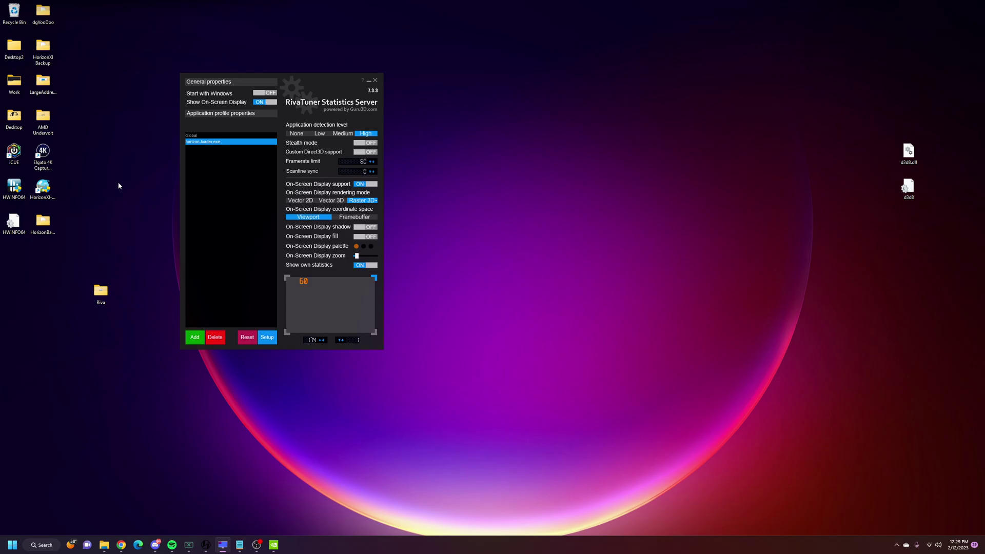
double_click(51, 187)
left_click(644, 397)
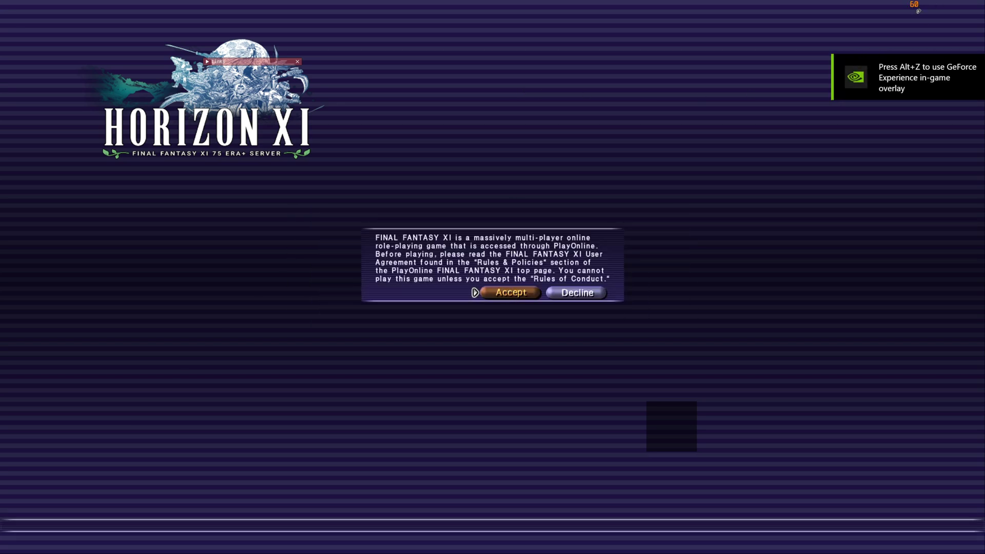
Step: Accept the game's user agreement, back out of the title screen to the desktop, and reposition the RivaTuner window
key("Return")
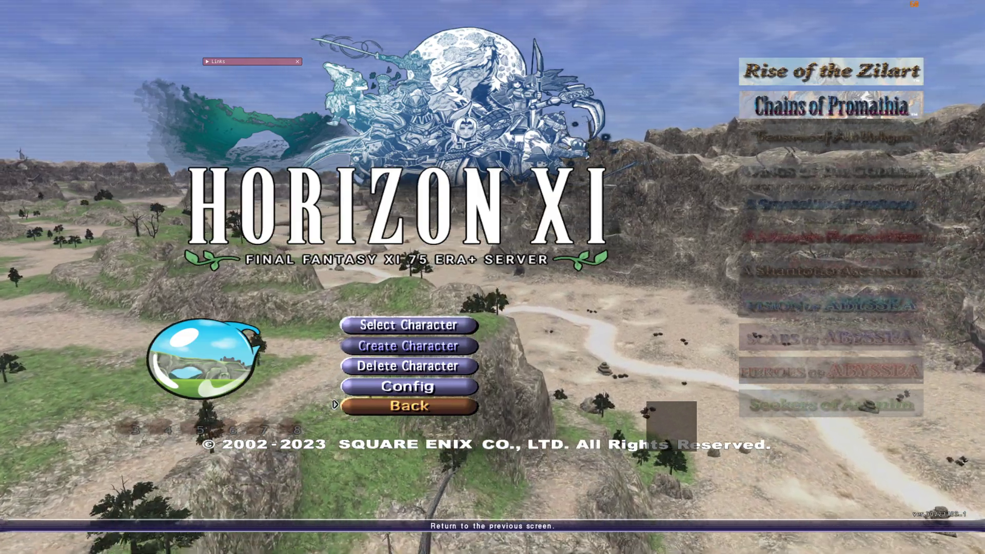
key("Return")
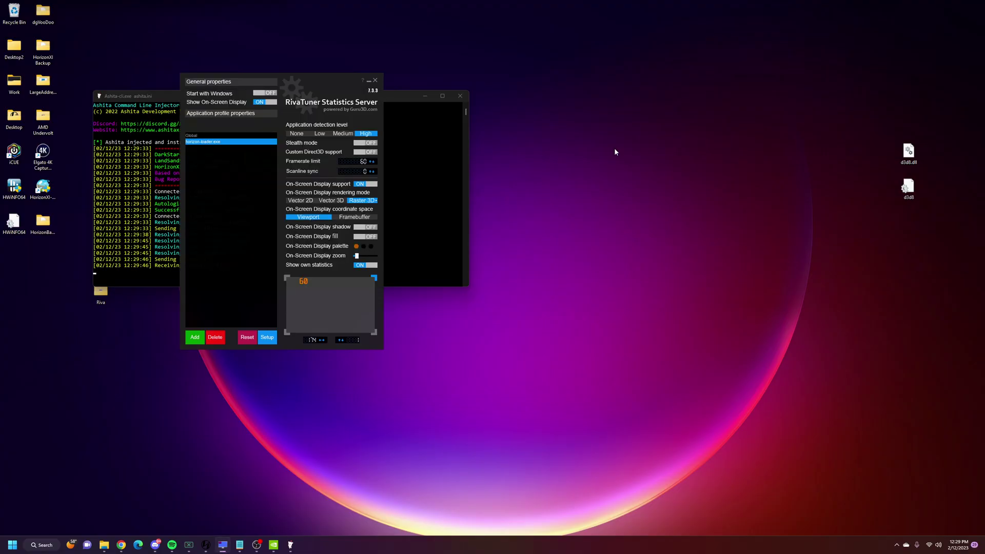
left_click_drag(301, 82, 594, 84)
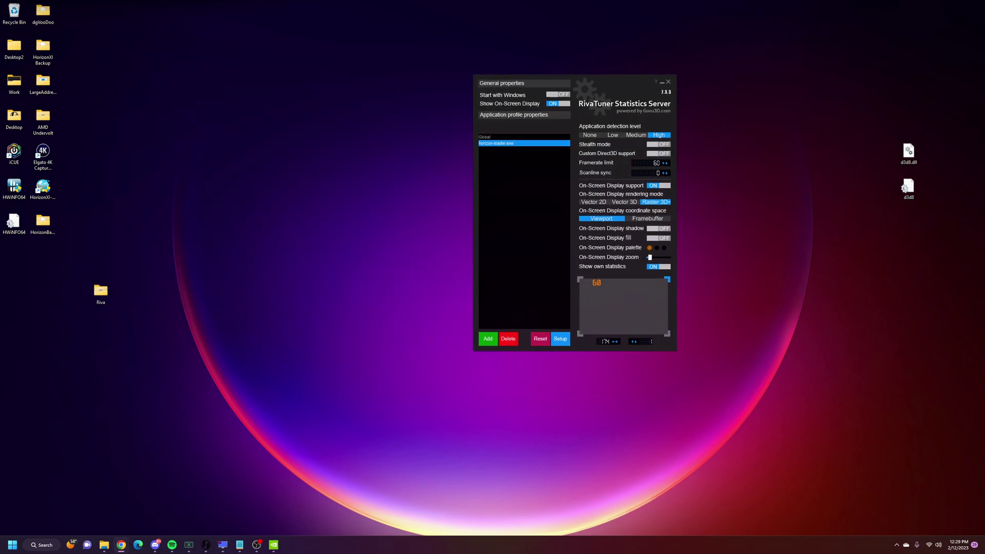
Step: Bring up the default script in Notepad beside RivaTuner and highlight its /fps 0 line
left_click(239, 545)
left_click_drag(154, 78, 219, 142)
left_click_drag(180, 247, 161, 247)
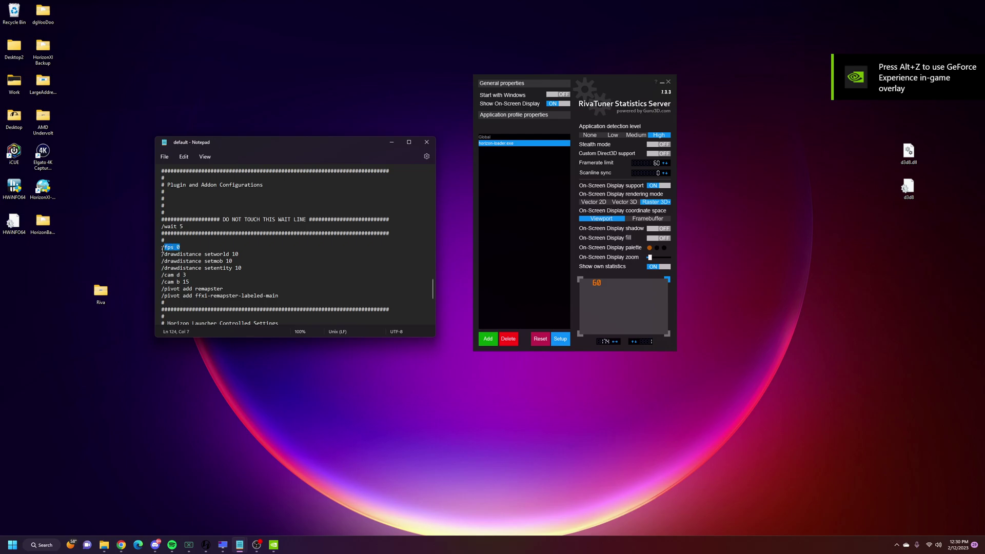
left_click(171, 249)
Step: Browse from the bootloader folder to the Game folder's scripts subfolder to locate the default script, and minimize the folder window
mouse_move(103, 549)
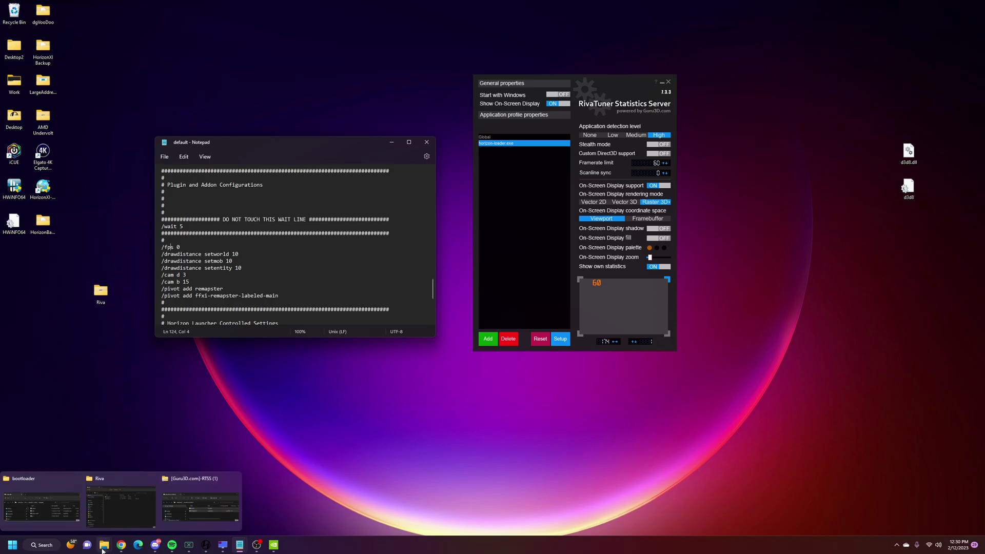
left_click(60, 509)
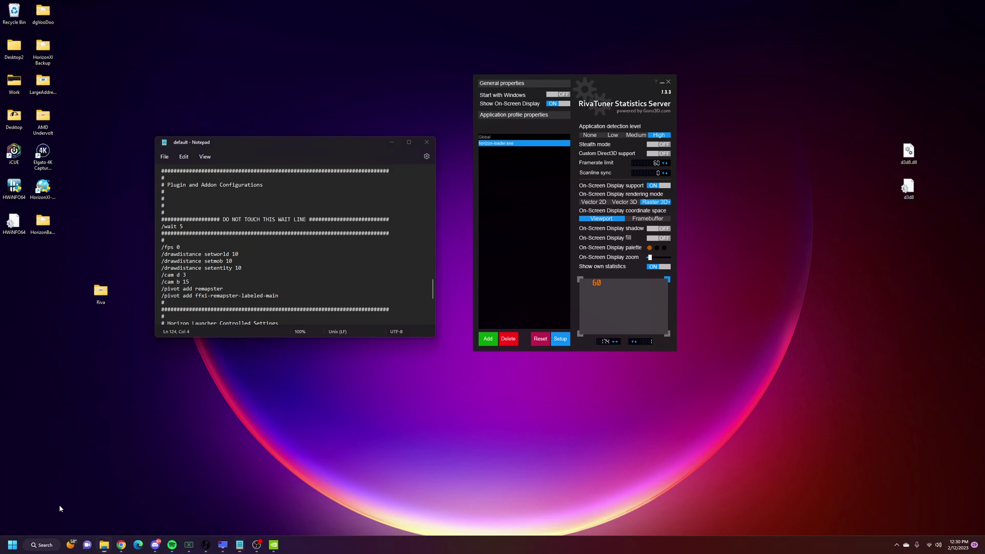
left_click_drag(440, 267, 436, 284)
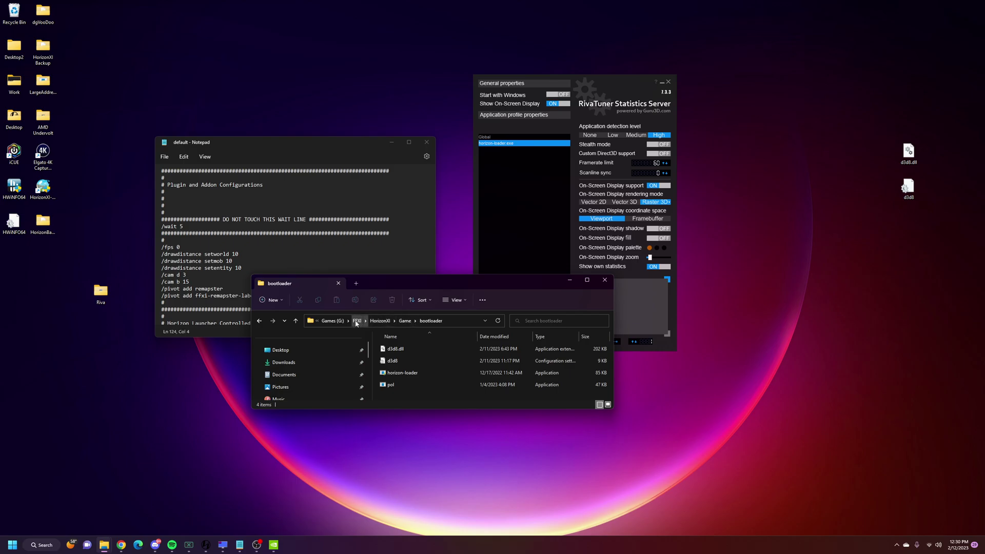
left_click(408, 322)
left_click_drag(428, 276, 428, 52)
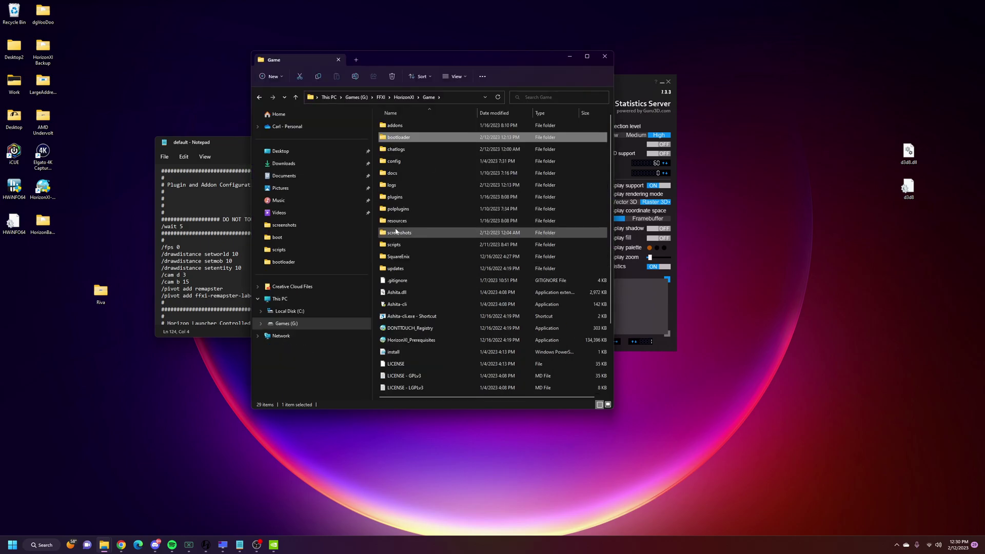
left_click(398, 245)
double_click(398, 247)
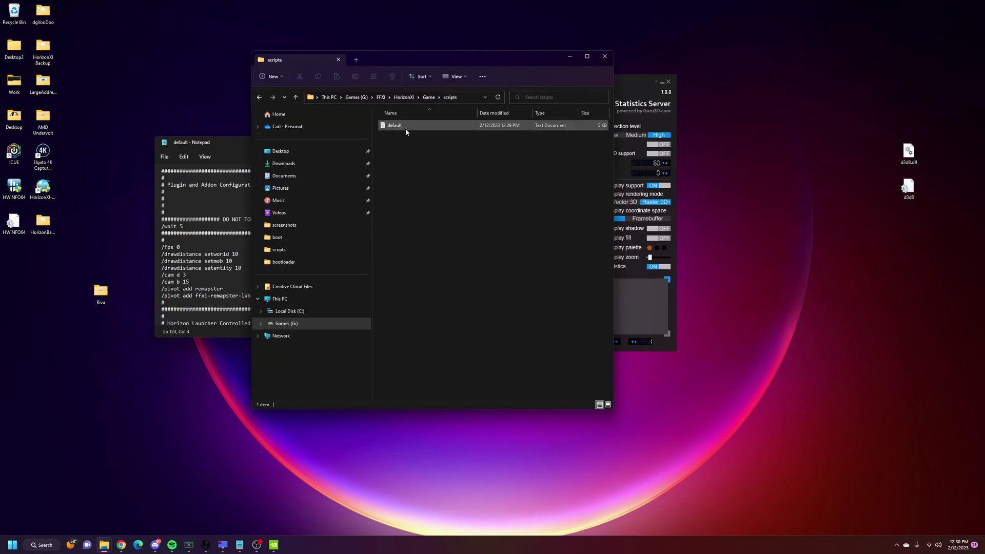
left_click(569, 56)
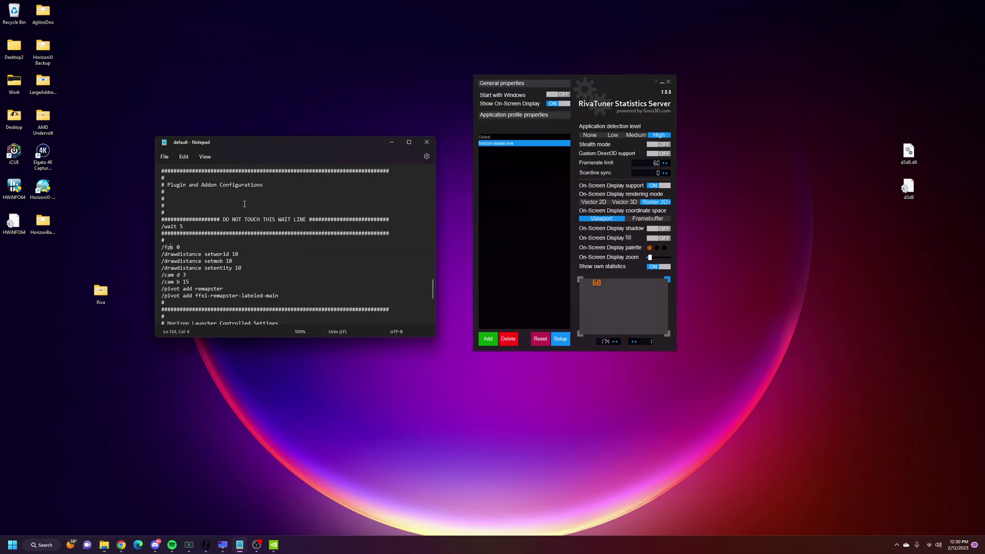
Step: Examine the default script's Plugin and Addon Configurations section, highlighting its heading and the /fps 0 line below the wait line
left_click_drag(309, 148, 325, 148)
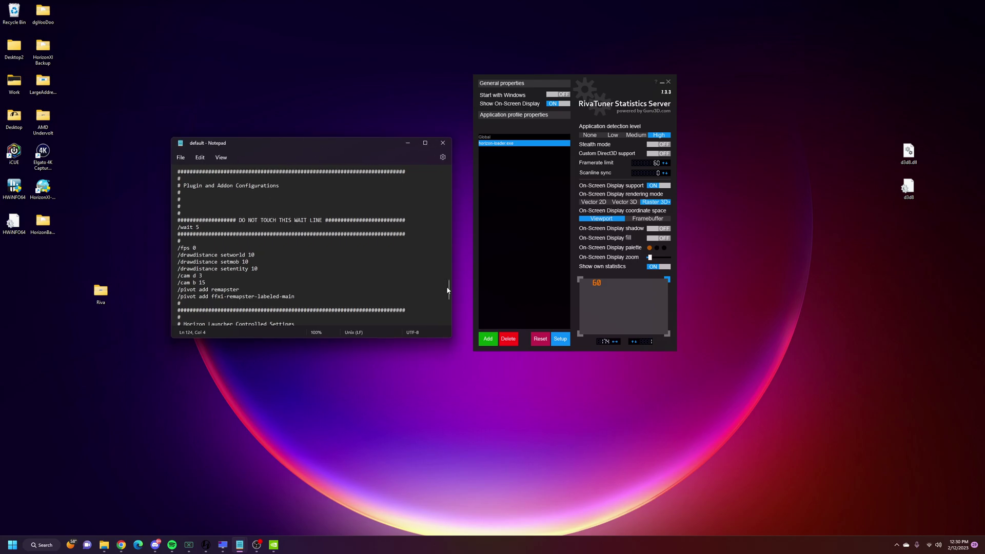
left_click_drag(448, 289, 448, 288)
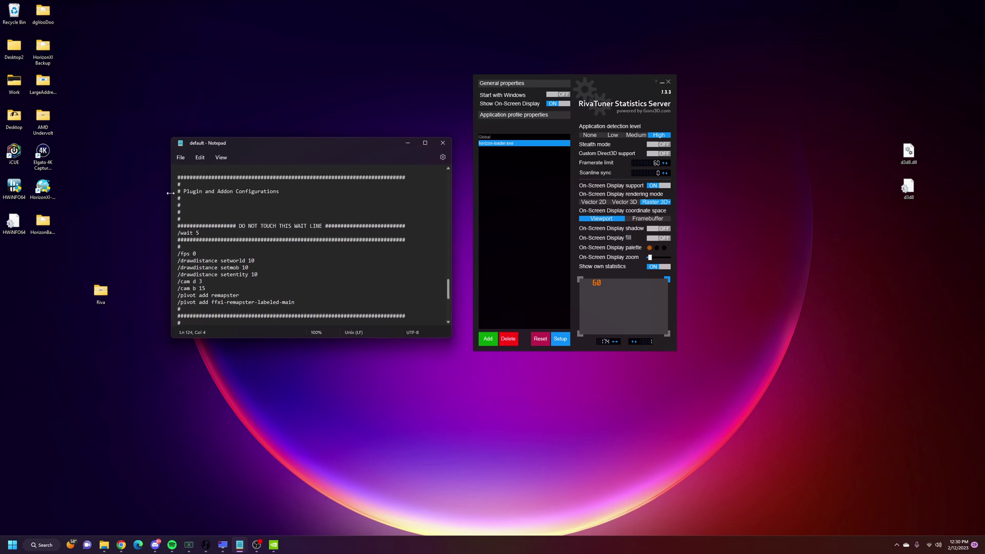
left_click_drag(184, 192, 280, 192)
left_click(225, 216)
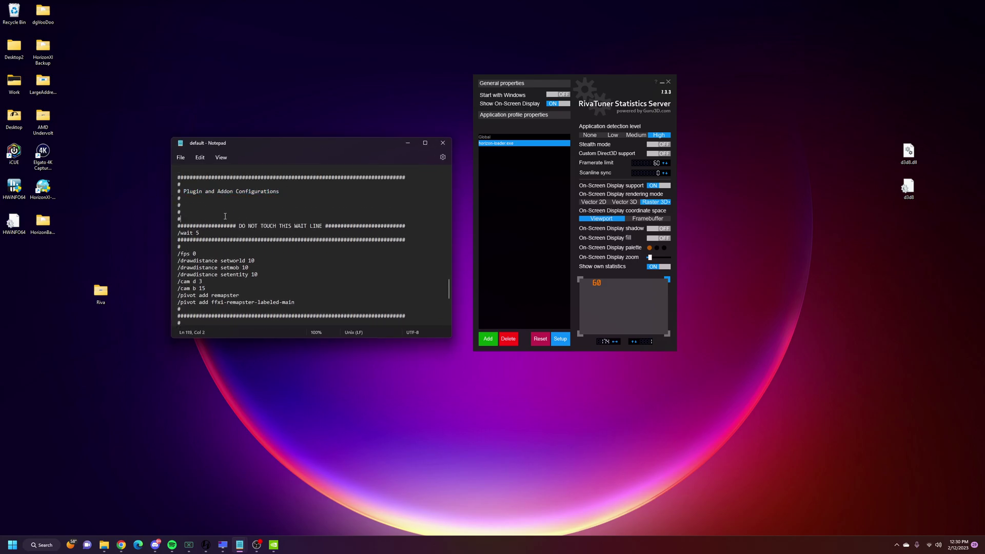
left_click(175, 233)
left_click(178, 234)
left_click_drag(178, 233, 196, 254)
left_click(211, 261)
Step: Arrange the Notepad and RivaTuner windows side by side, and inspect the game's Max Frame Rate options in the NVIDIA Control Panel
left_click_drag(600, 86, 589, 85)
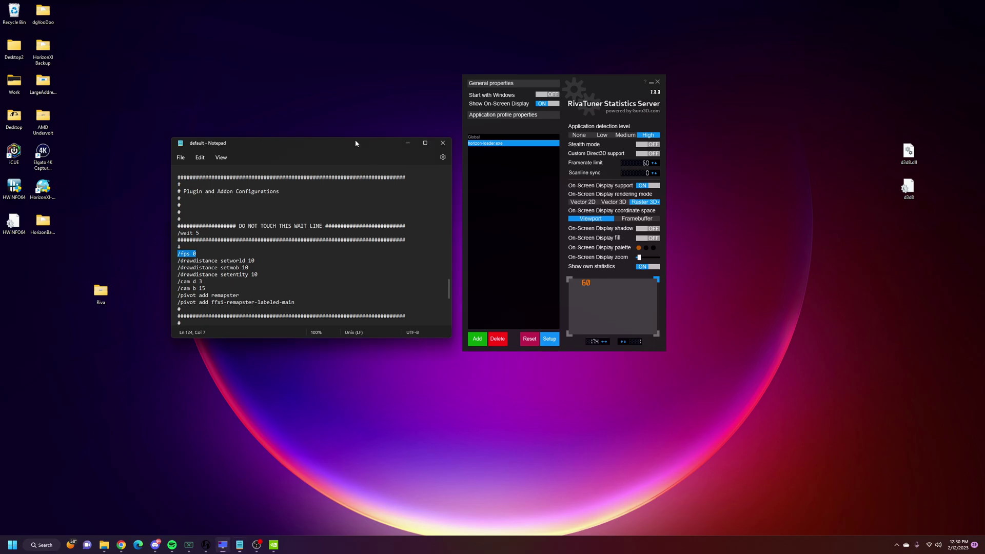
left_click_drag(357, 145, 363, 156)
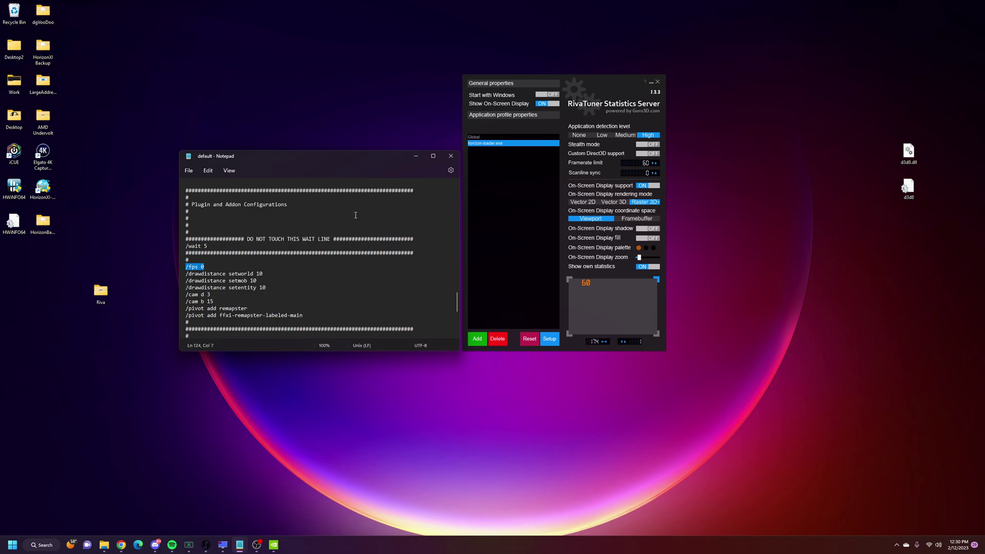
left_click(273, 545)
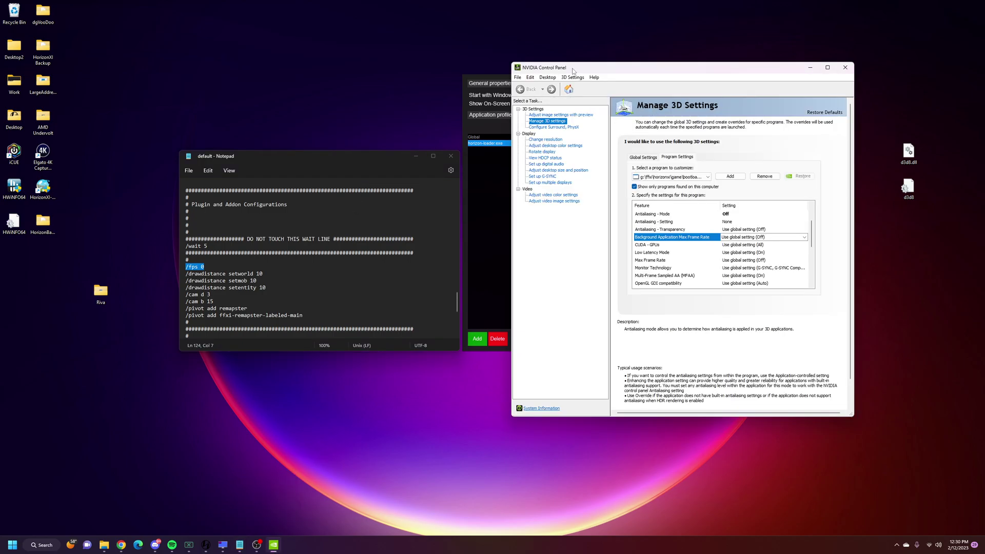
left_click_drag(573, 70, 548, 77)
left_click(715, 268)
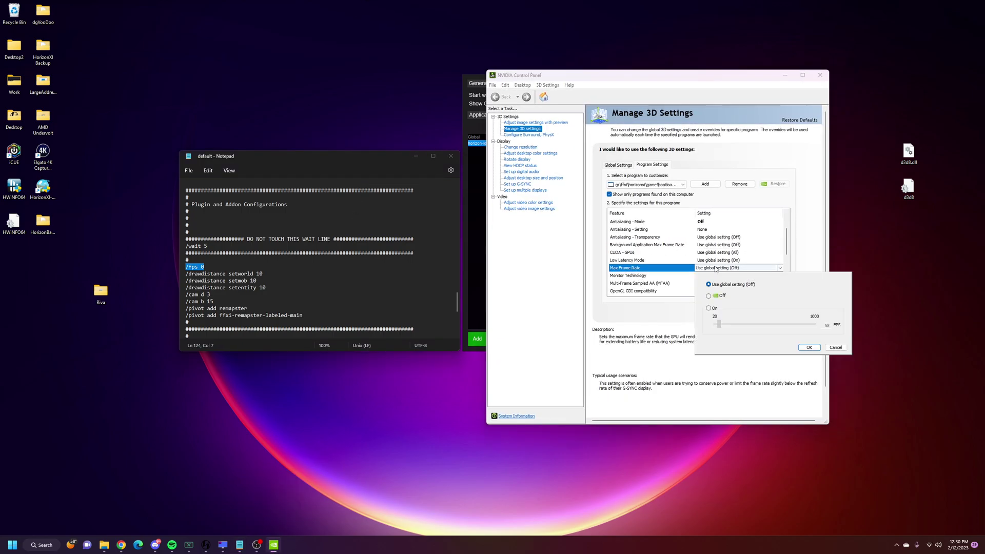
left_click(716, 268)
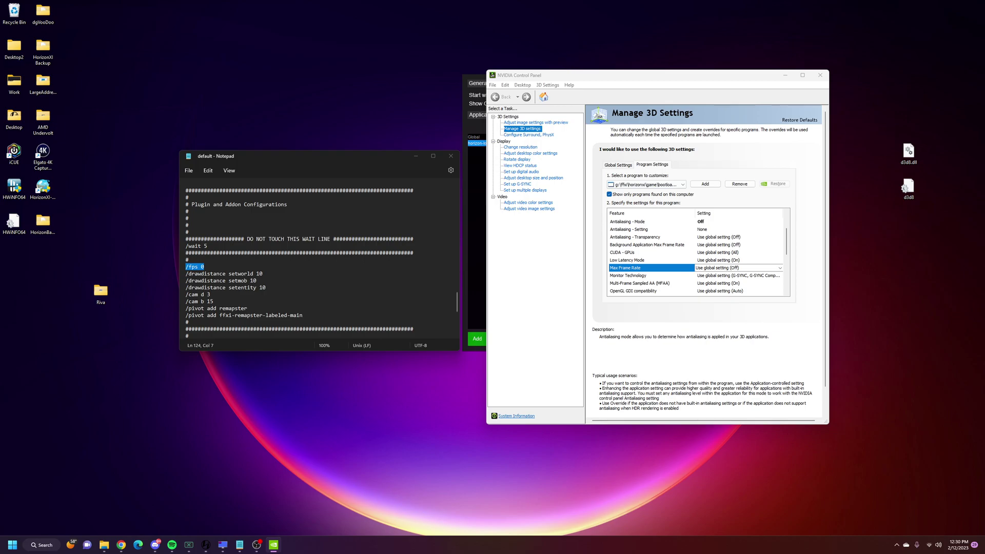